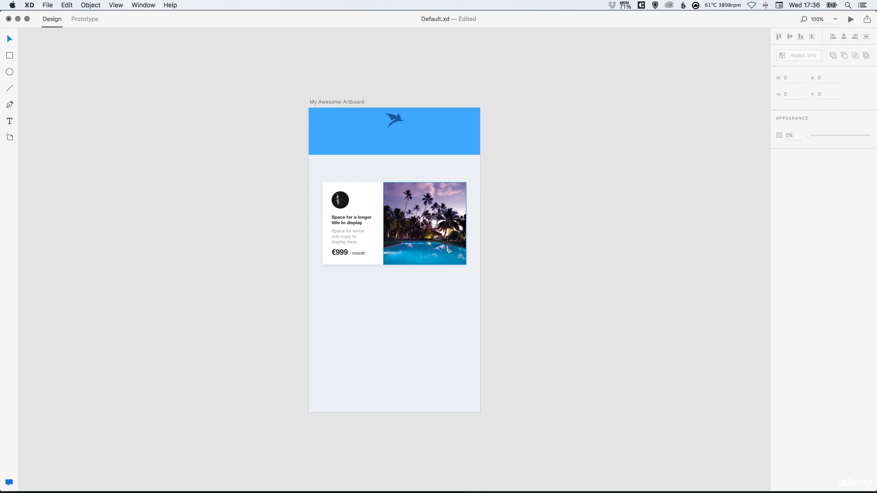
key(cmd+2)
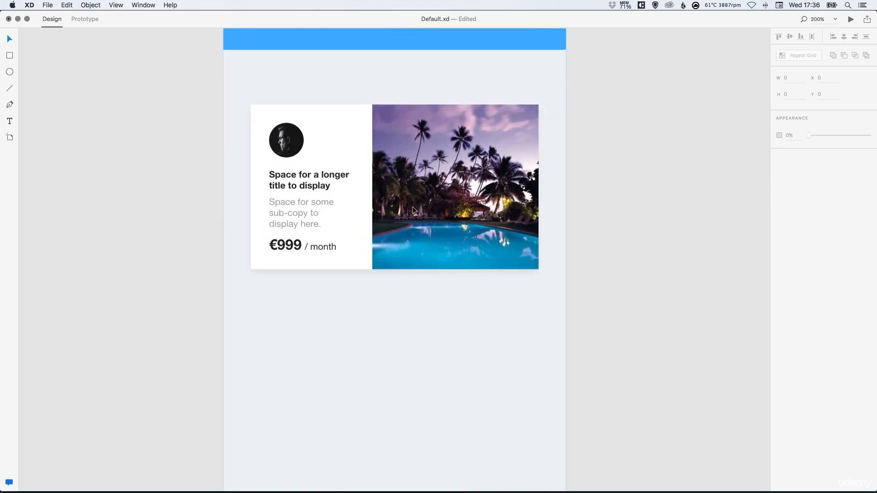
scroll(454, 185, down, 1)
scroll(454, 185, down, 1)
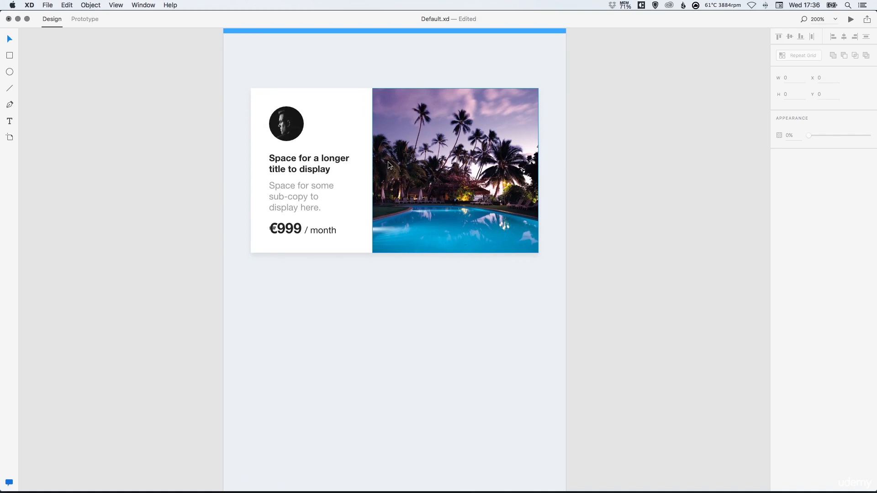
key(super+1)
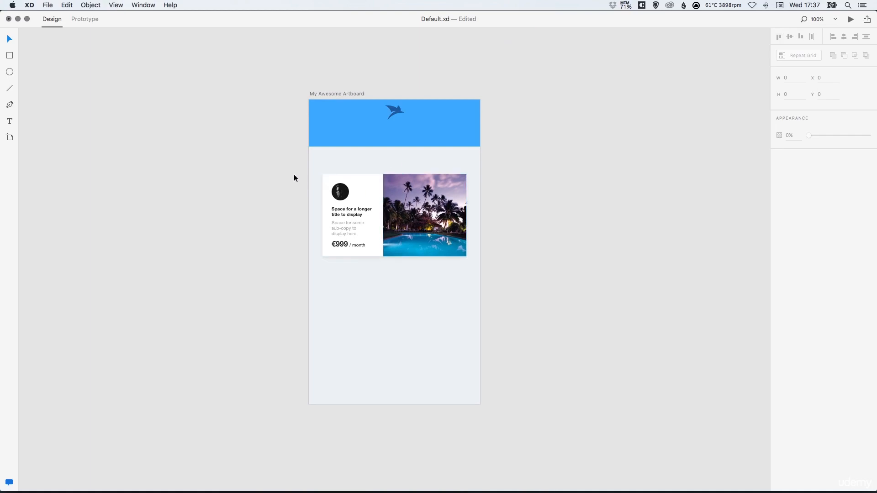
Step: Duplicate all elements of the property card and place the copy directly below the original at Y 371
drag(294, 174, 475, 250)
click(66, 5)
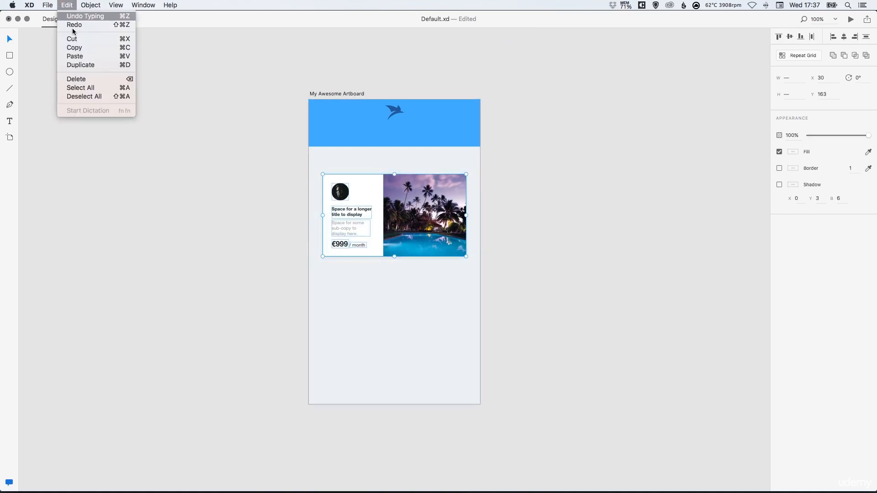
click(82, 65)
drag(425, 199, 430, 294)
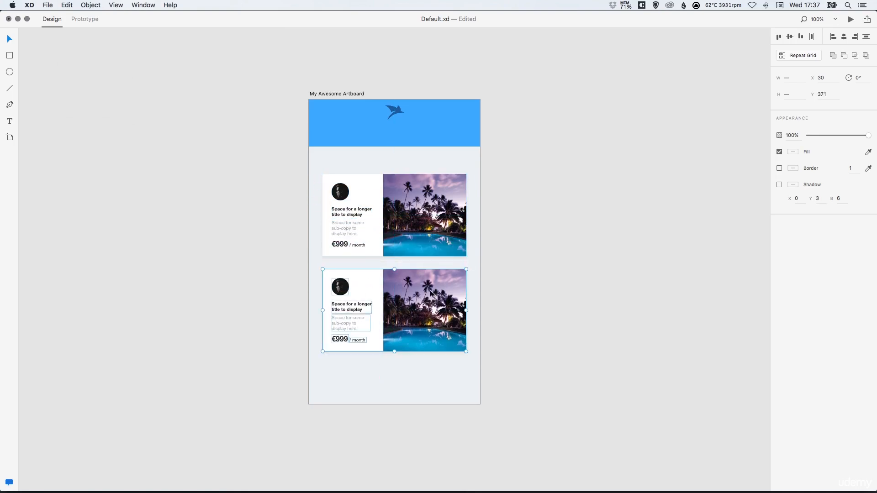
Step: Set the font size of the upper card's title, "Space for a longer title to display", to 20
double_click(350, 215)
double_click(351, 213)
key(super+a)
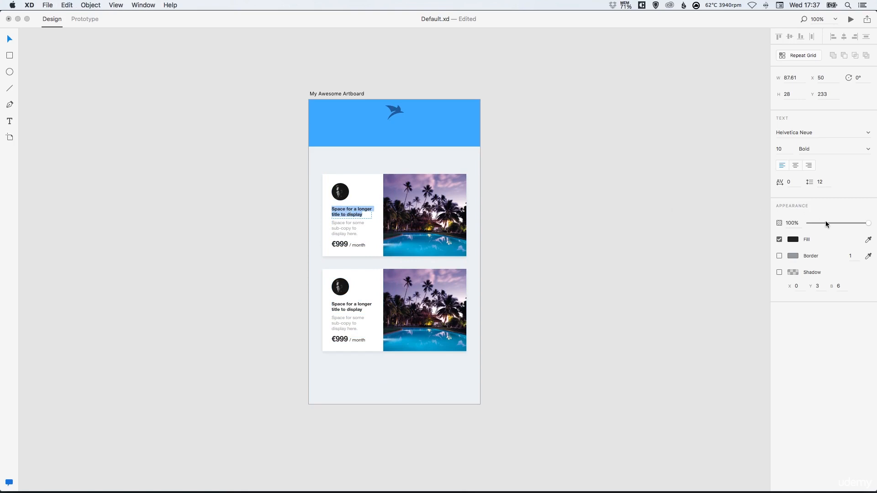
click(779, 149)
text(20)
key(Return)
key(Escape)
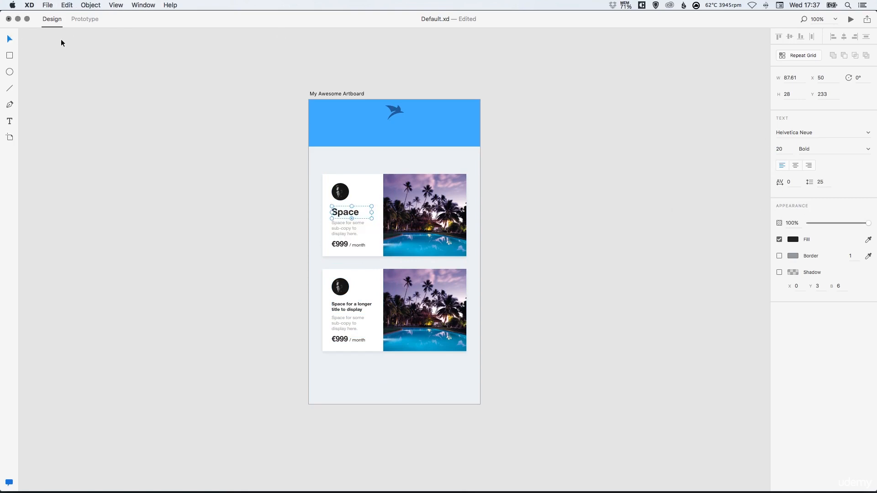
click(498, 204)
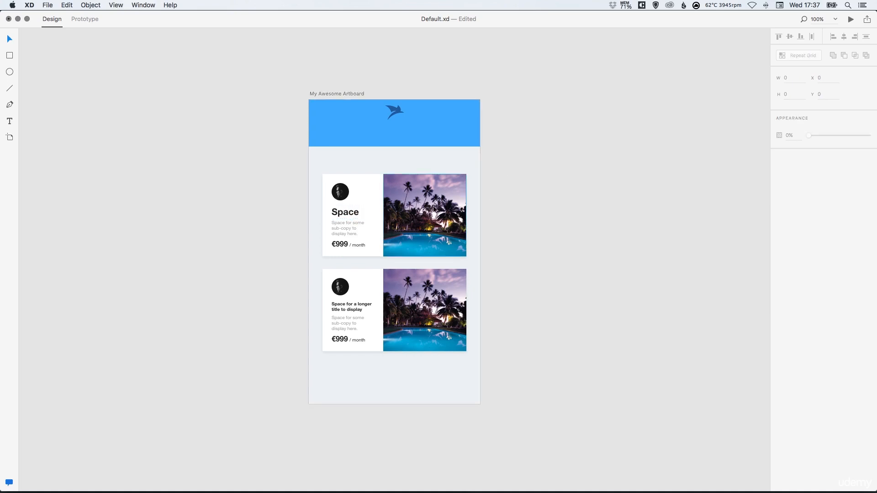
Step: Stretch the upper card's title text box to a height of about 101, and delete the title
click(358, 214)
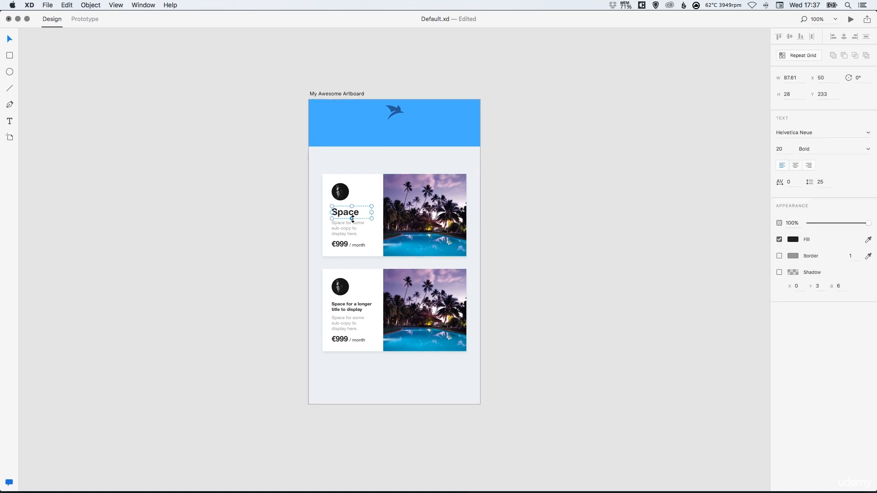
drag(350, 218, 361, 255)
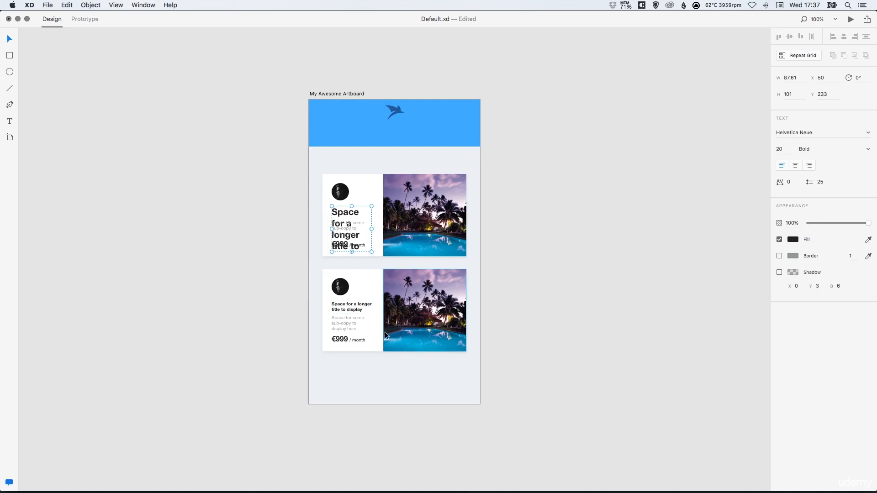
key(BackSpace)
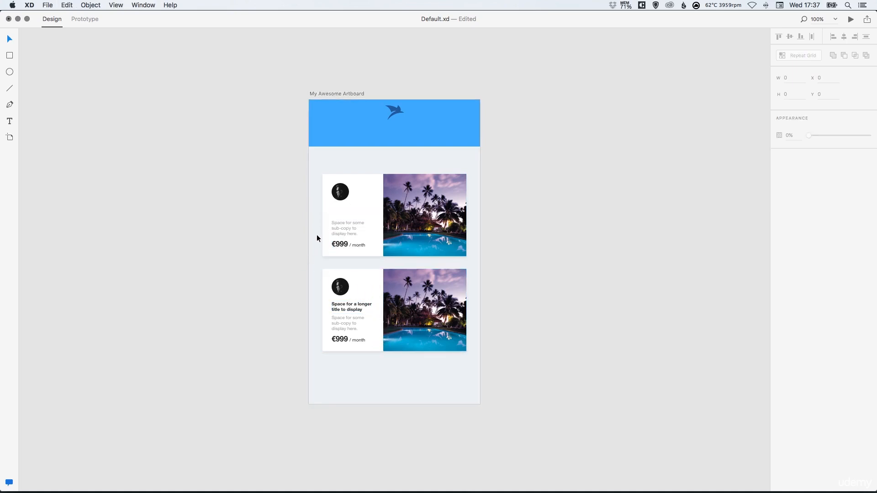
Step: Undo the title edits on the upper card and delete the duplicate card below it
key(super+z)
key(super+z)
key(super+z)
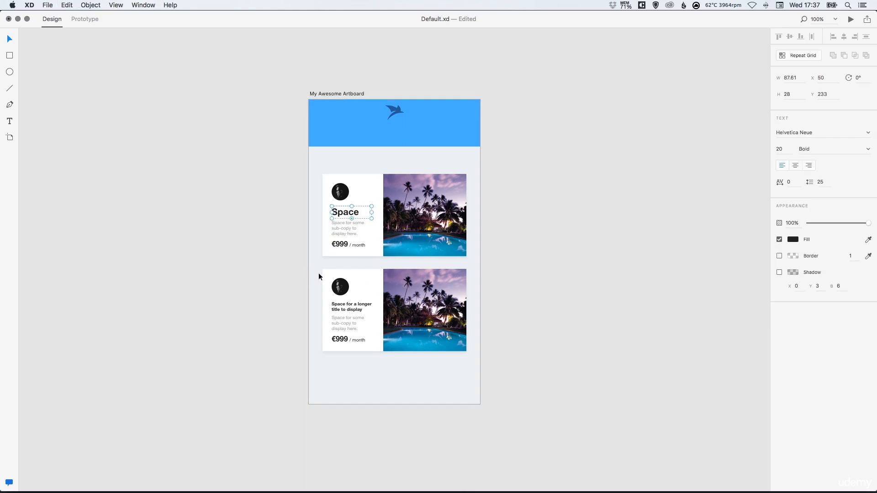
drag(317, 273, 519, 369)
key(BackSpace)
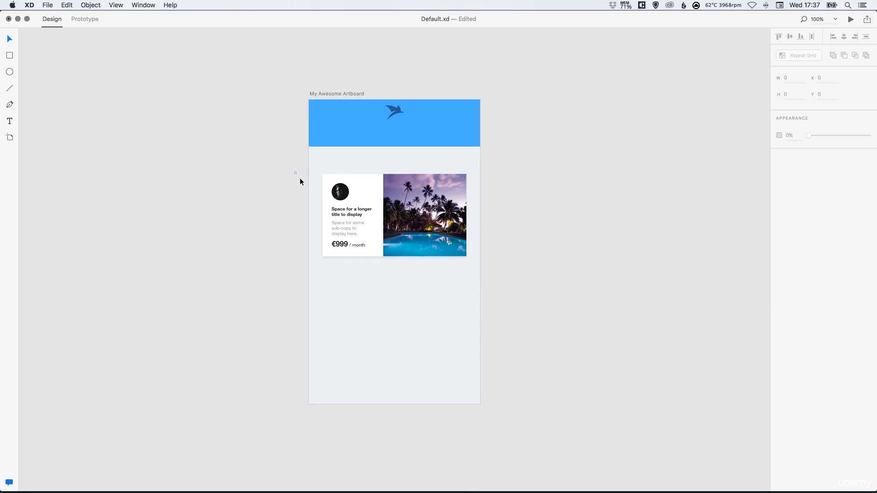
Step: Turn the whole card into a Repeat Grid and extend it down to the artboard's lower edge, about 504 high
drag(294, 172, 485, 269)
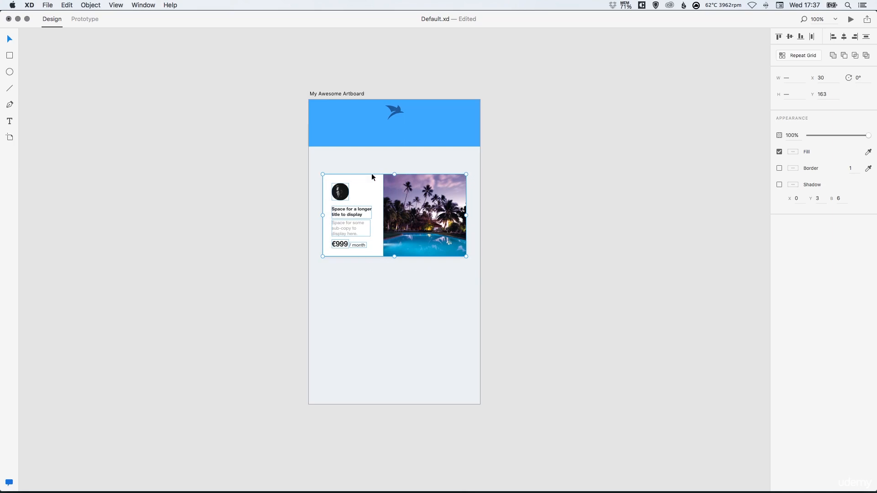
click(803, 55)
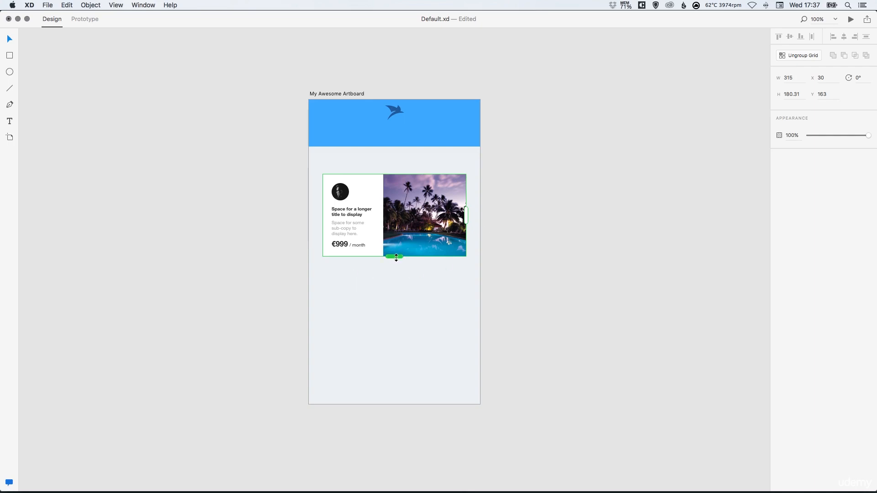
mouse_move(466, 214)
mouse_down()
mouse_move(628, 209)
mouse_move(464, 197)
mouse_up()
drag(394, 256, 402, 401)
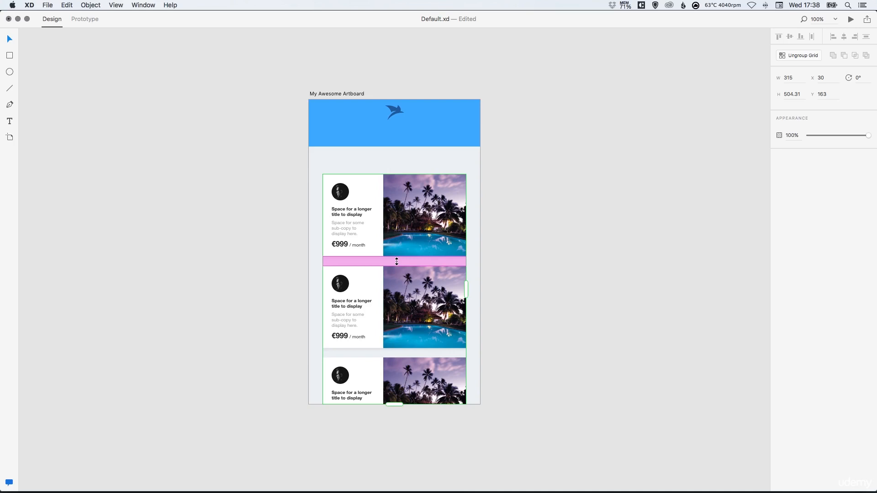
Step: Narrow the vertical gap between the repeated cards and extend the grid to the artboard's lower edge again, about 504 high
drag(396, 262, 399, 266)
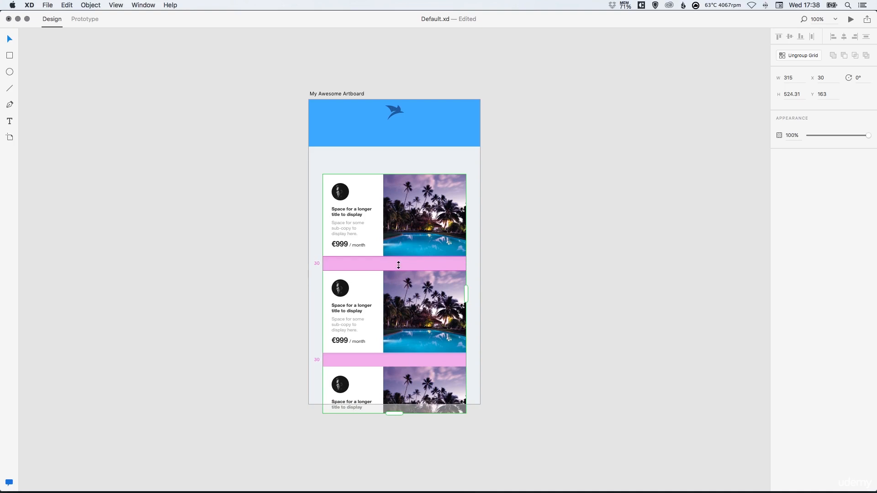
drag(399, 265, 402, 256)
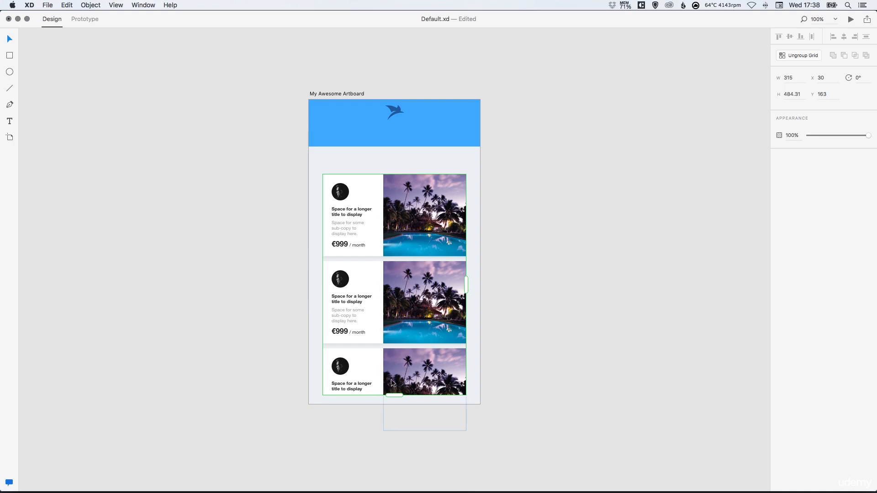
drag(392, 395, 390, 404)
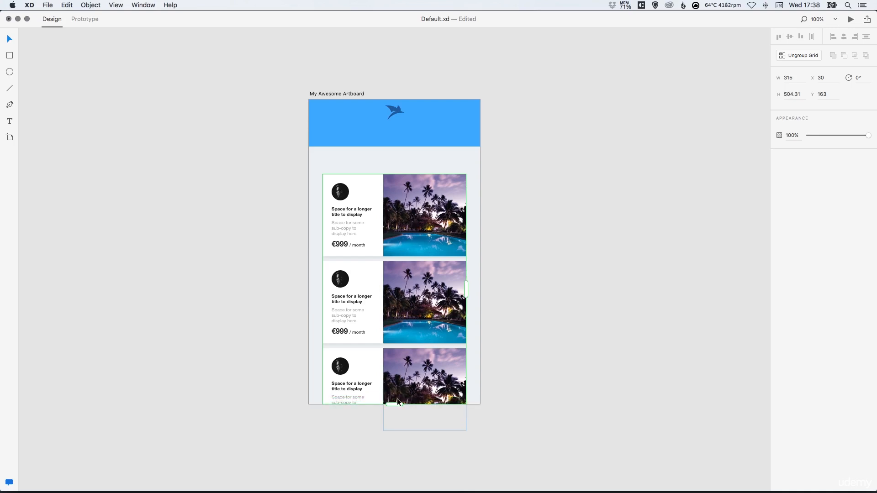
click(70, 73)
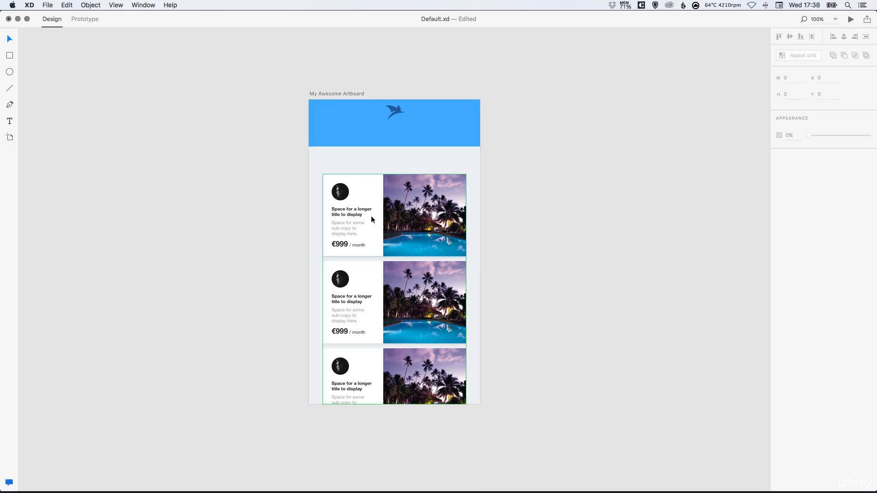
Step: Set the font size of the title in the grid's first card to 14
double_click(352, 211)
double_click(358, 215)
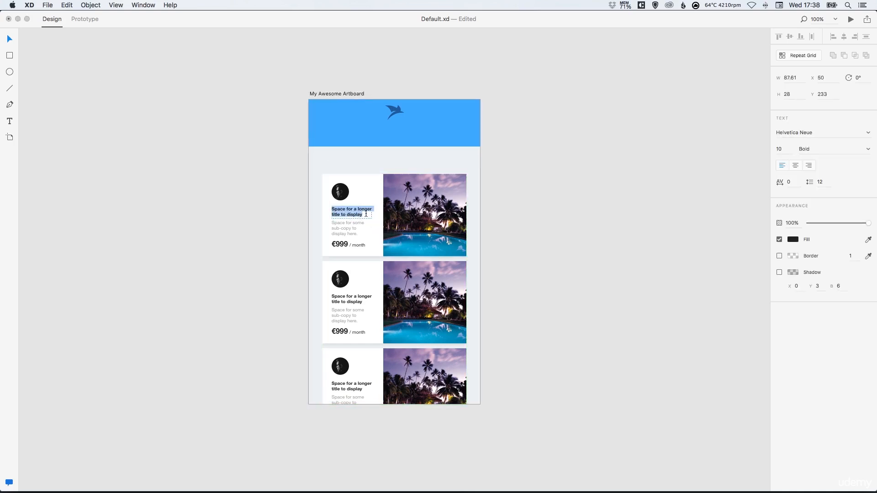
click(779, 150)
text(1)
key(Return)
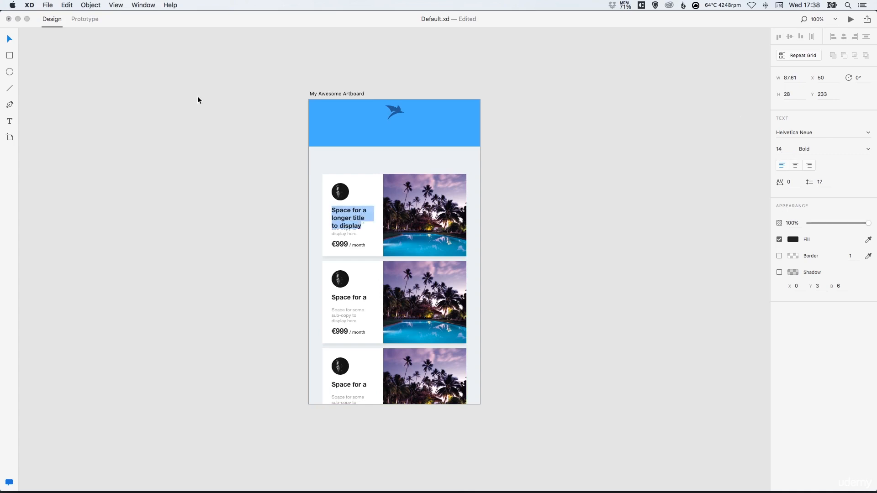
click(9, 38)
click(170, 95)
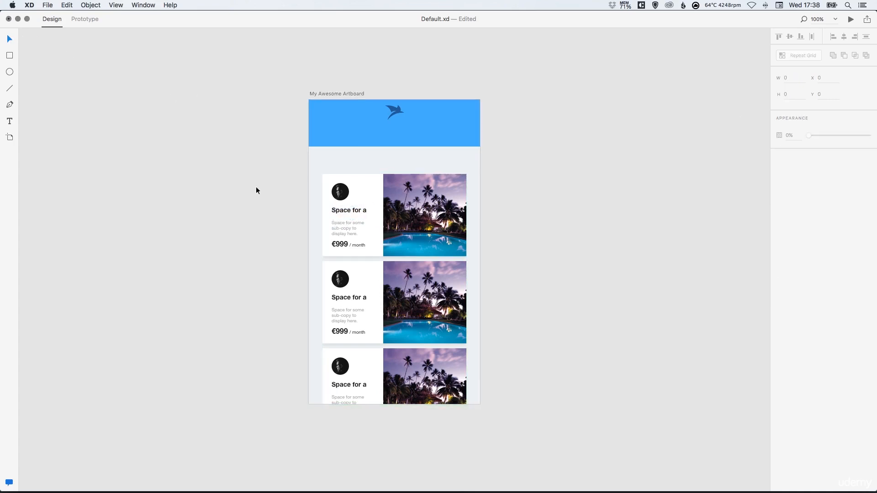
Step: Enlarge the first card's title text box to fit the full title, and undo both the resize and the font size change
click(361, 298)
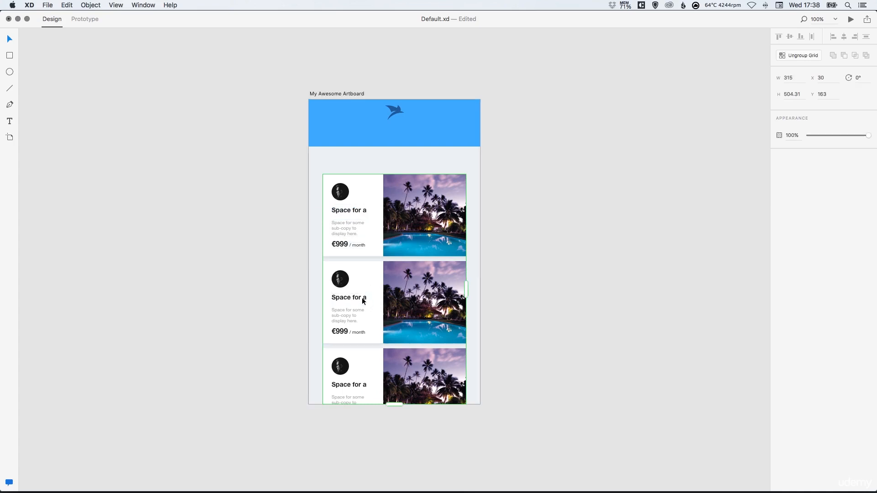
double_click(359, 216)
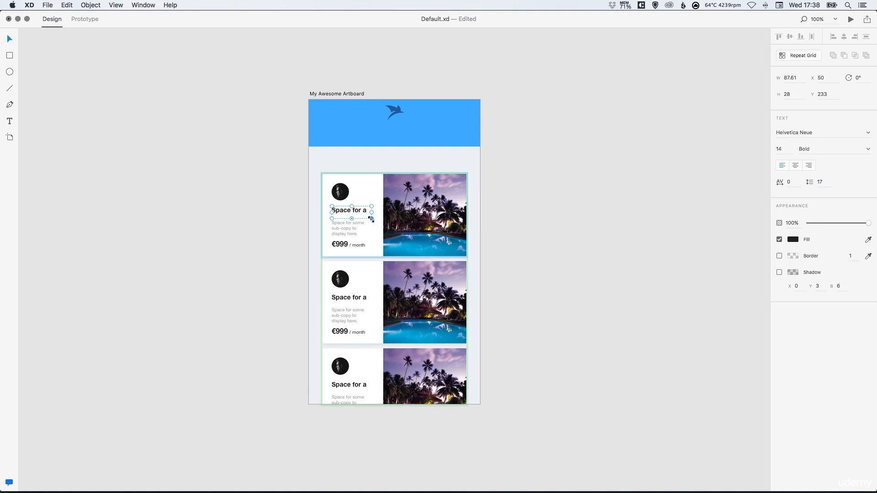
drag(371, 219, 375, 237)
click(243, 218)
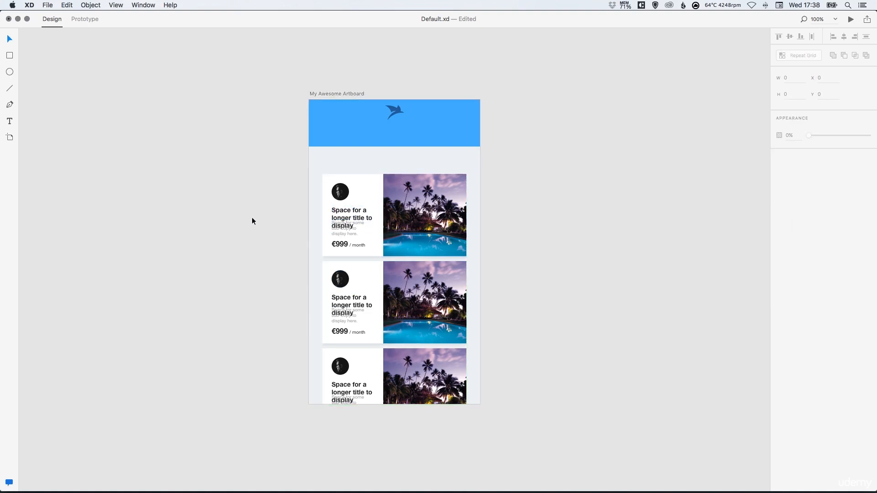
key(super+z)
click(251, 214)
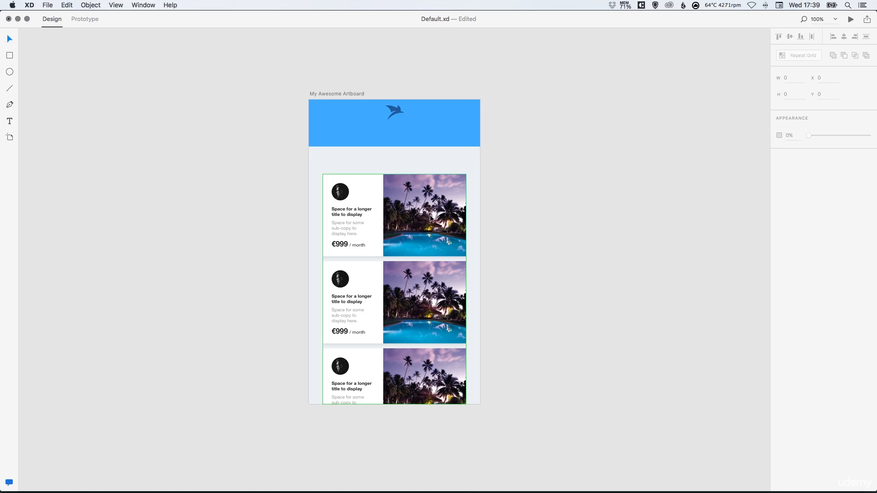
Step: Try changing the first card's title to "What the words say" and undo the text change
click(346, 212)
double_click(347, 211)
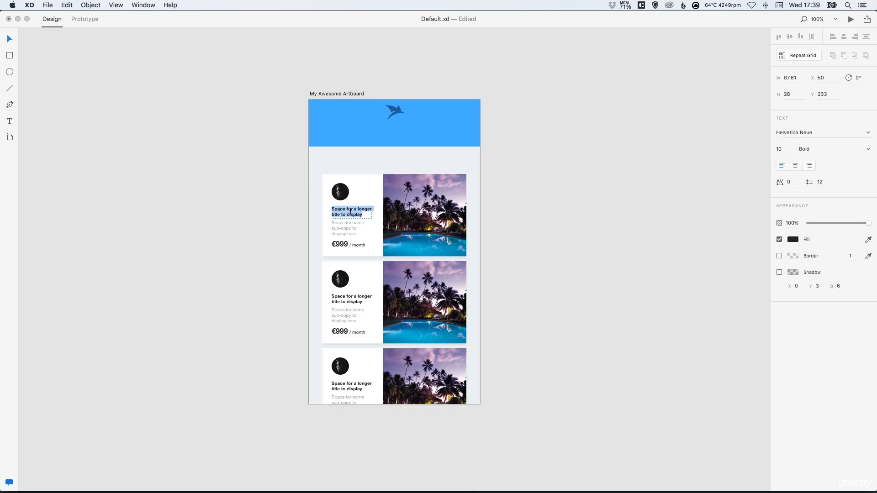
text(Wa)
text(hat the words say)
click(10, 40)
key(super+z)
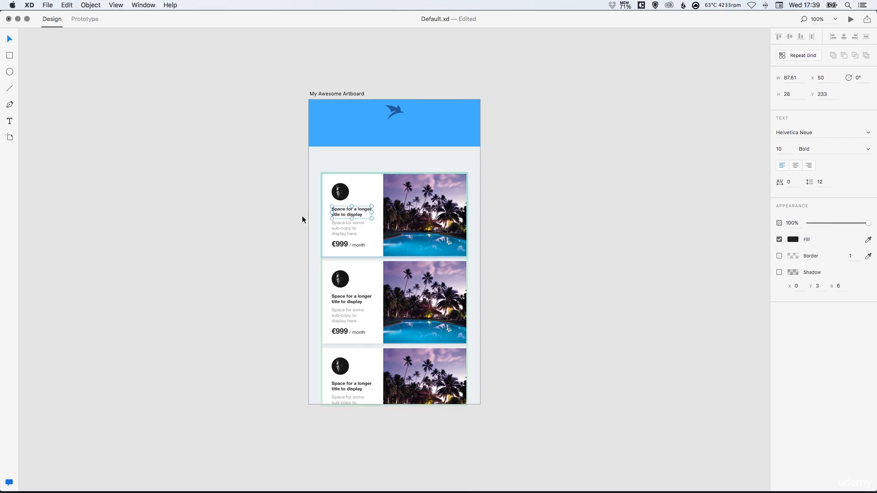
click(272, 214)
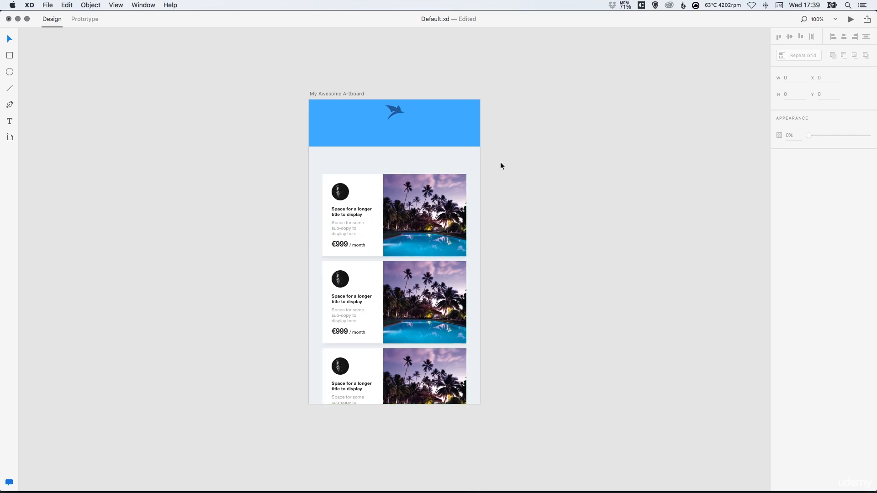
Step: Switch to Finder and fill the repeat grid's avatar circles with Avatar 1.jpg, Avatar 2.jpg and Avatar 3.jpg from the Photos folder
click(393, 215)
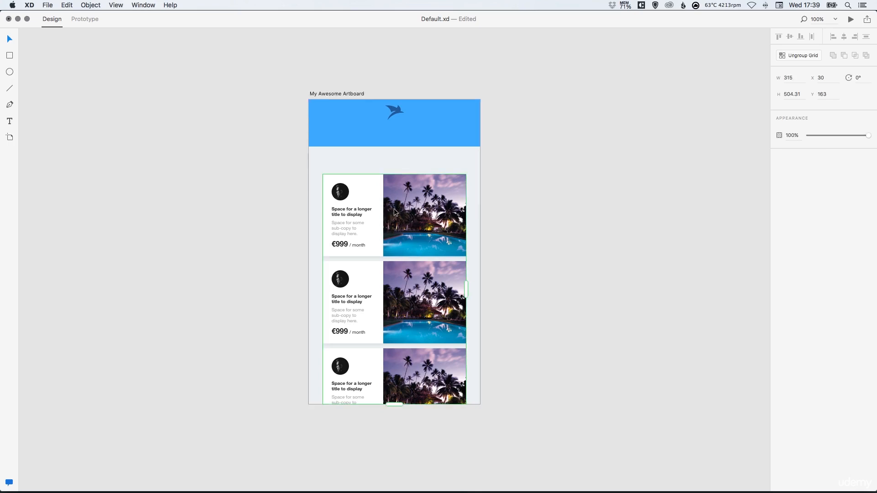
key(super+Tab)
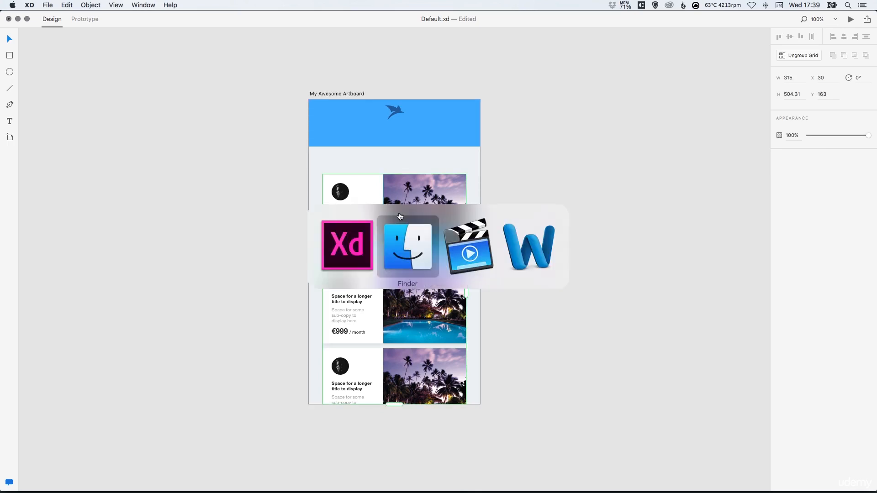
click(408, 247)
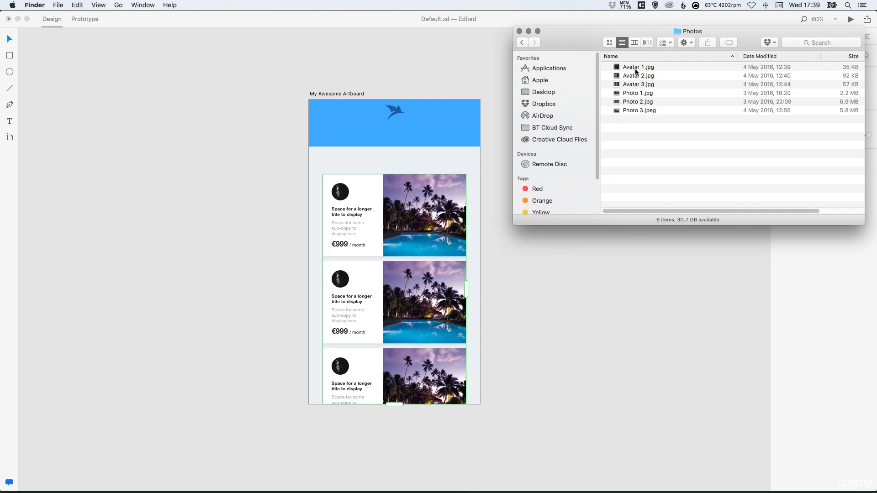
click(648, 68)
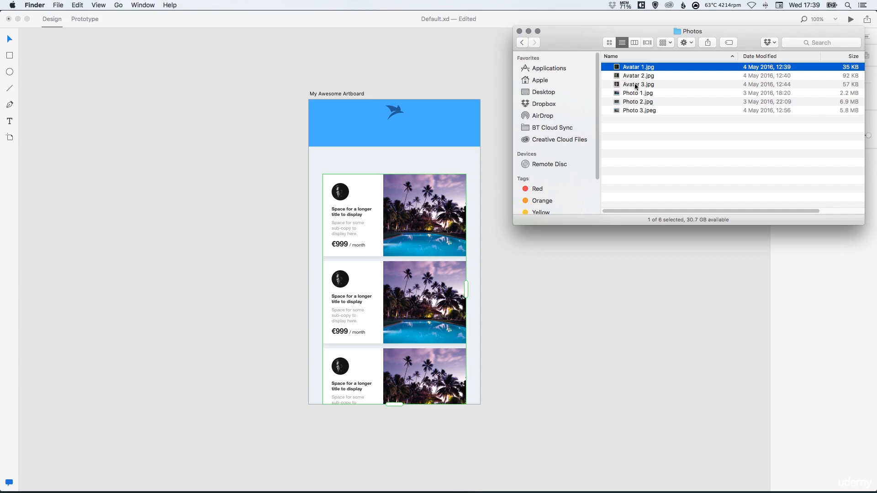
shift+click(640, 86)
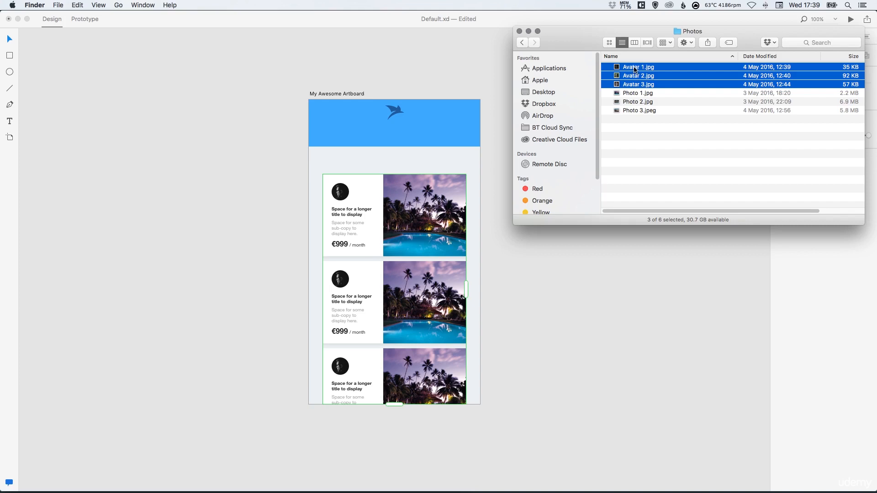
drag(634, 69, 342, 194)
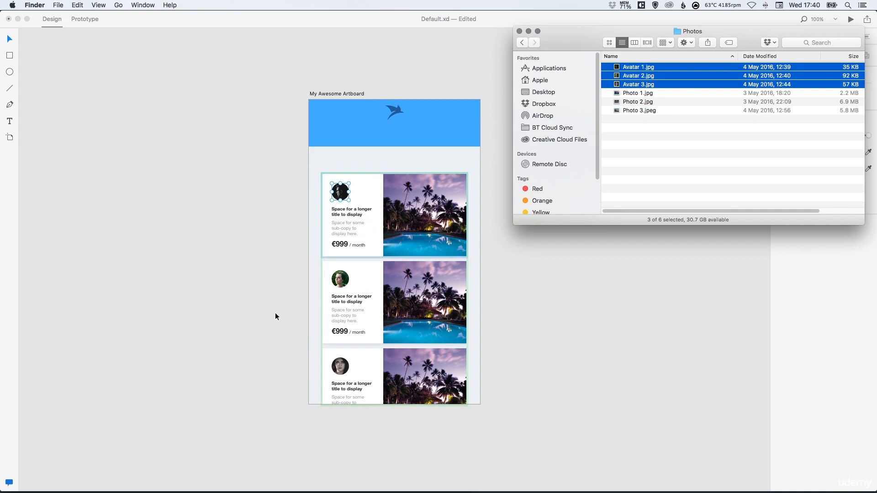
Step: Fill the repeat grid's large card images with Photo 1.jpg, Photo 2.jpg and Photo 3.jpeg from the Photos folder
click(642, 94)
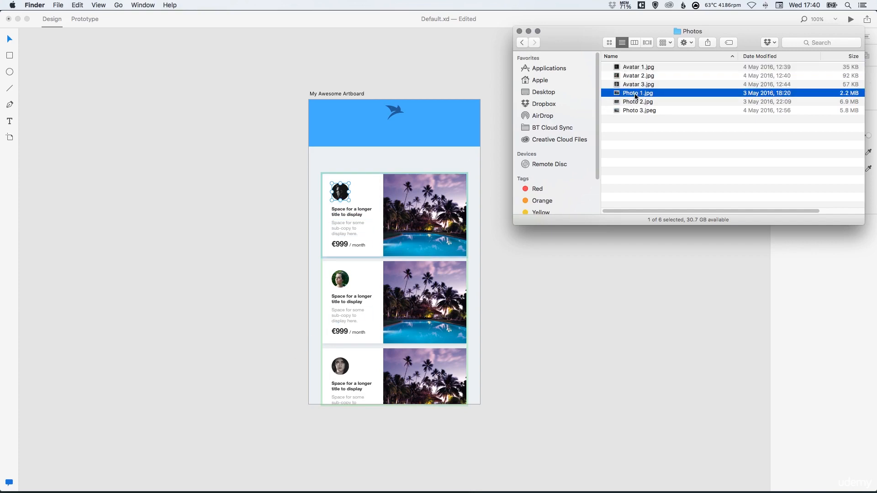
shift+click(635, 110)
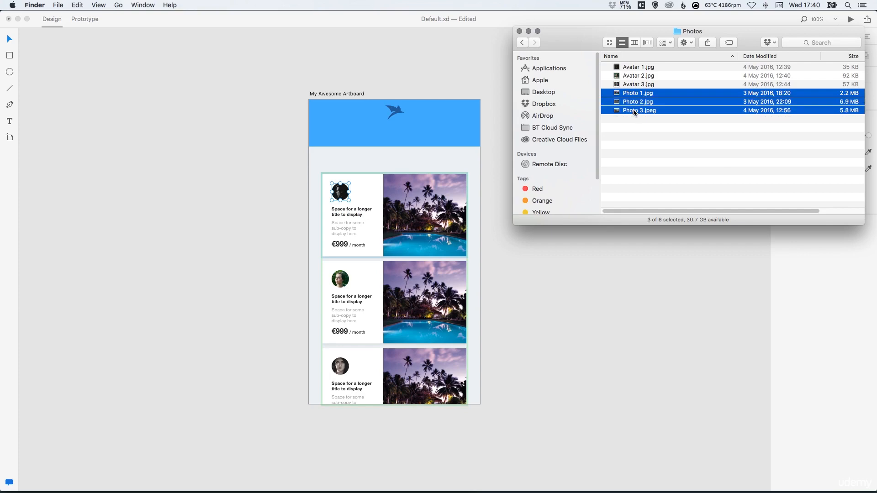
drag(635, 95, 424, 211)
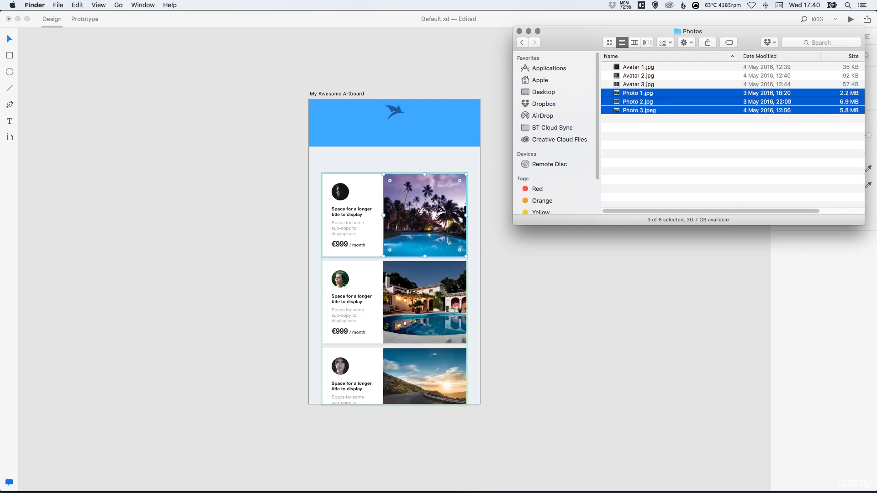
click(494, 175)
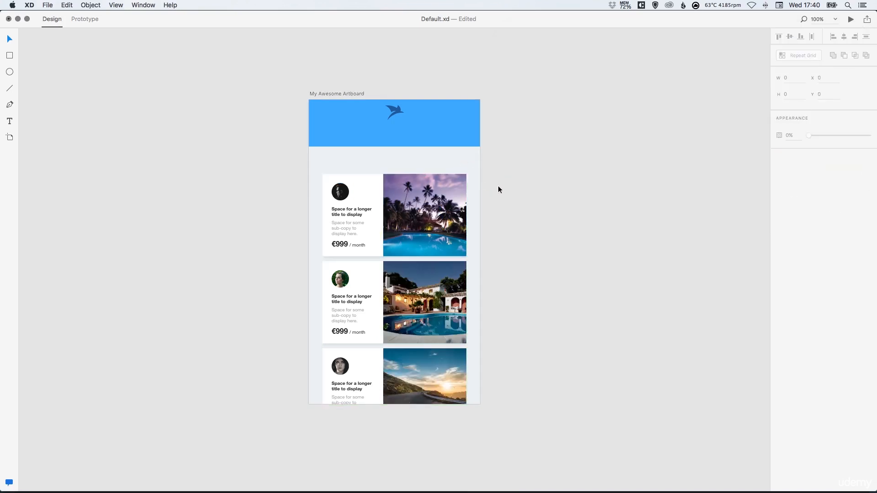